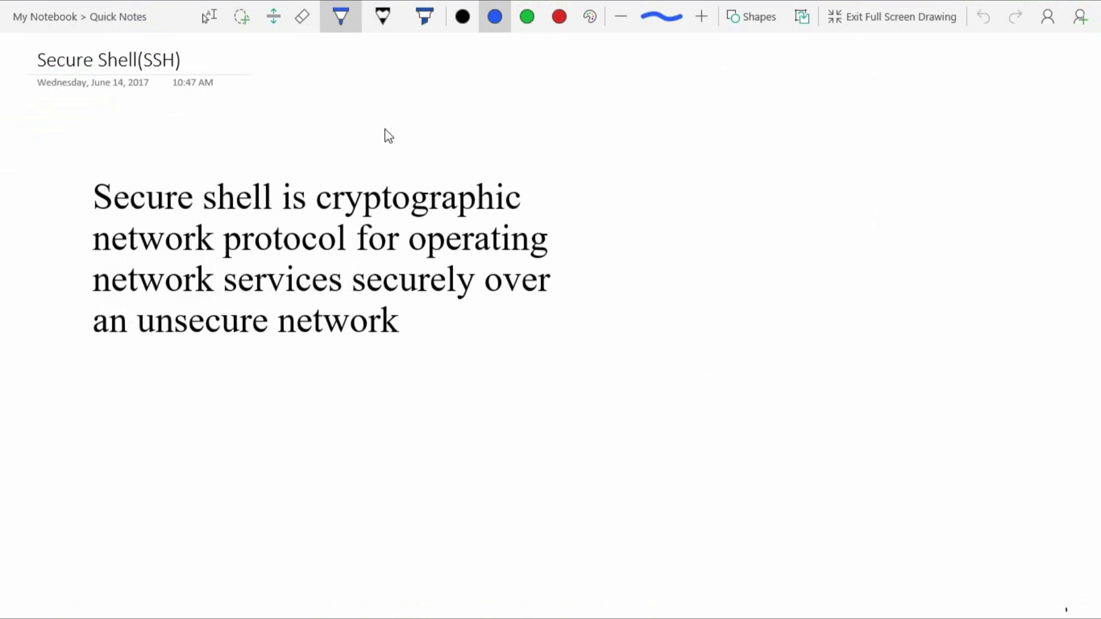
Write 'Secure shell' in blue above the definition, with three question marks and a dash.
{"action": "mouse_move", "coordinate": [404, 138]}
{"action": "left_mouse_down"}
{"action": "mouse_move", "coordinate": [576, 137]}
{"action": "mouse_move", "coordinate": [582, 128]}
{"action": "left_mouse_up"}
{"action": "mouse_move", "coordinate": [591, 103]}
{"action": "left_mouse_down"}
{"action": "mouse_move", "coordinate": [587, 181]}
{"action": "mouse_move", "coordinate": [603, 227]}
{"action": "left_mouse_up"}
{"action": "left_click", "coordinate": [588, 191]}
{"action": "left_click", "coordinate": [608, 243]}
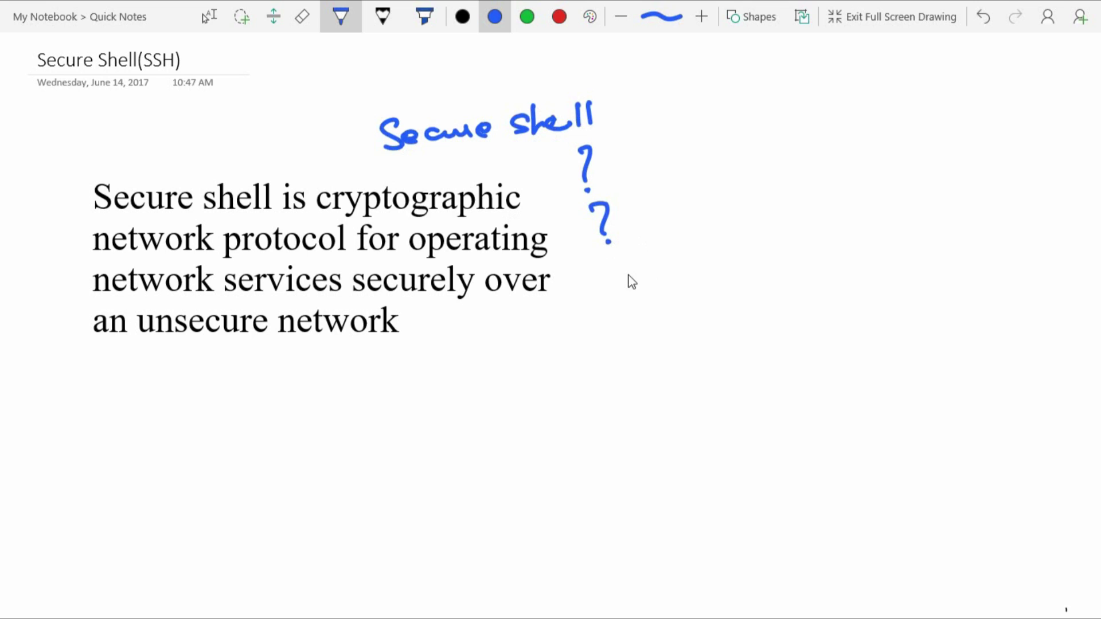
{"action": "left_click_drag", "start_coordinate": [610, 258], "coordinate": [622, 283]}
{"action": "left_click", "coordinate": [629, 292]}
{"action": "left_click_drag", "start_coordinate": [649, 263], "coordinate": [664, 258]}
Add a 'Def:' label and underline 'cryptographic', 'securely' and 'unsecure network'.
{"action": "mouse_move", "coordinate": [114, 142]}
{"action": "left_mouse_down"}
{"action": "mouse_move", "coordinate": [122, 170]}
{"action": "mouse_move", "coordinate": [153, 169]}
{"action": "mouse_move", "coordinate": [165, 138]}
{"action": "left_mouse_up"}
{"action": "left_click_drag", "start_coordinate": [152, 153], "coordinate": [175, 150]}
{"action": "left_click", "coordinate": [183, 146]}
{"action": "left_click", "coordinate": [183, 158]}
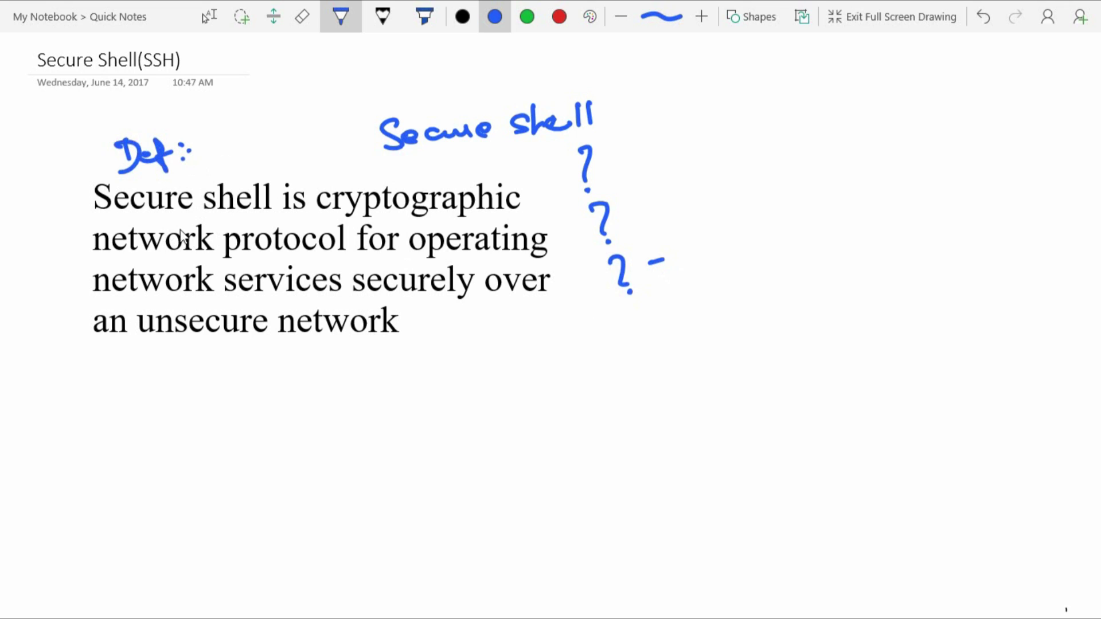
{"action": "left_click_drag", "start_coordinate": [320, 217], "coordinate": [515, 204]}
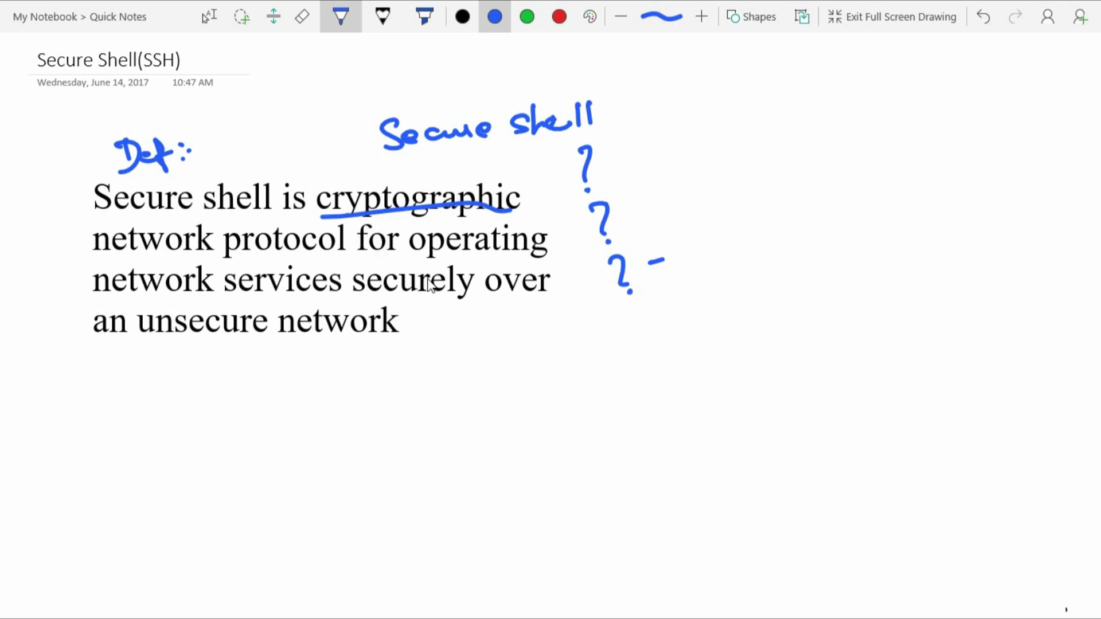
{"action": "left_click_drag", "start_coordinate": [362, 297], "coordinate": [472, 291]}
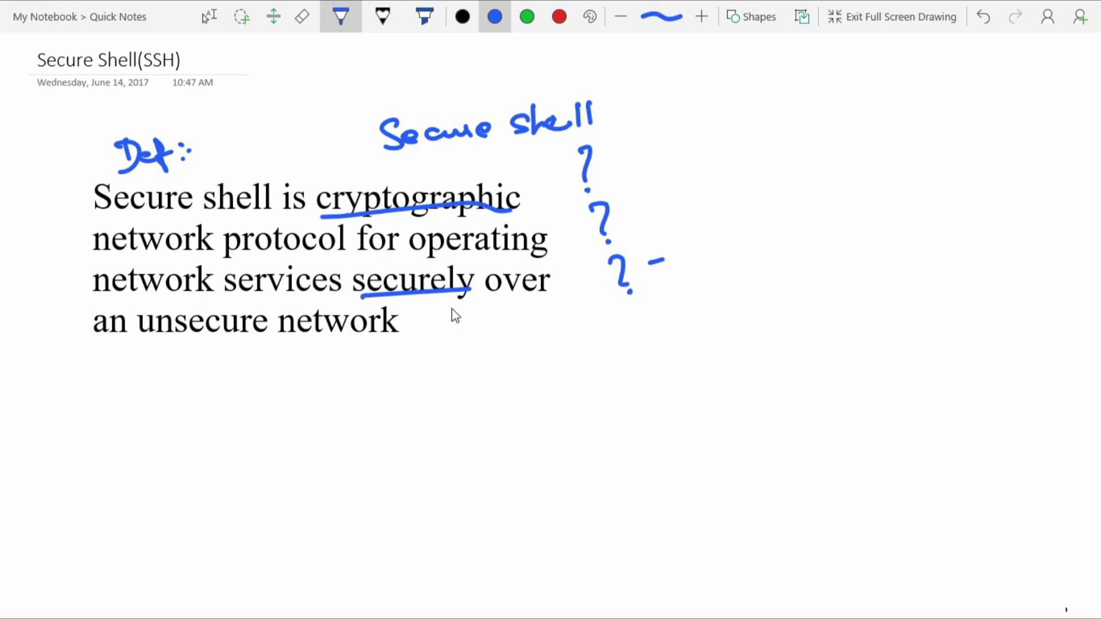
{"action": "mouse_move", "coordinate": [149, 344]}
{"action": "left_mouse_down"}
{"action": "mouse_move", "coordinate": [293, 329]}
{"action": "mouse_move", "coordinate": [254, 360]}
{"action": "mouse_move", "coordinate": [261, 348]}
{"action": "mouse_move", "coordinate": [261, 396]}
{"action": "mouse_move", "coordinate": [403, 349]}
{"action": "left_mouse_up"}
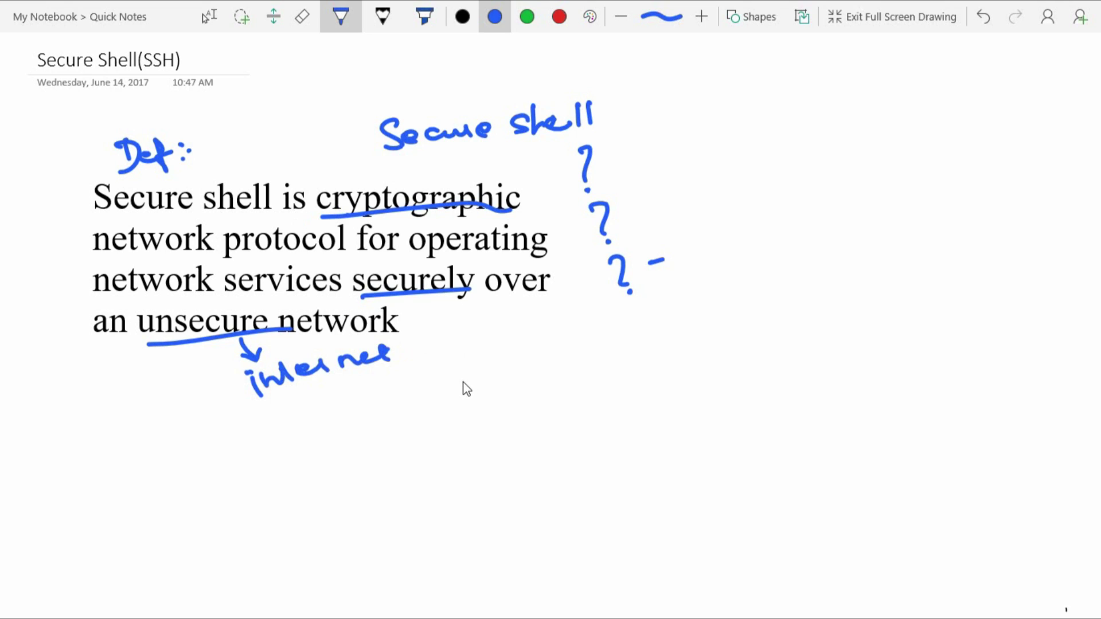
Write 'Data' below the definition and sketch a c-to-S arrow beneath it.
{"action": "left_click_drag", "start_coordinate": [463, 385], "coordinate": [530, 395]}
{"action": "left_click_drag", "start_coordinate": [448, 435], "coordinate": [449, 446]}
{"action": "left_click_drag", "start_coordinate": [563, 416], "coordinate": [545, 434]}
{"action": "left_click_drag", "start_coordinate": [464, 443], "coordinate": [516, 433]}
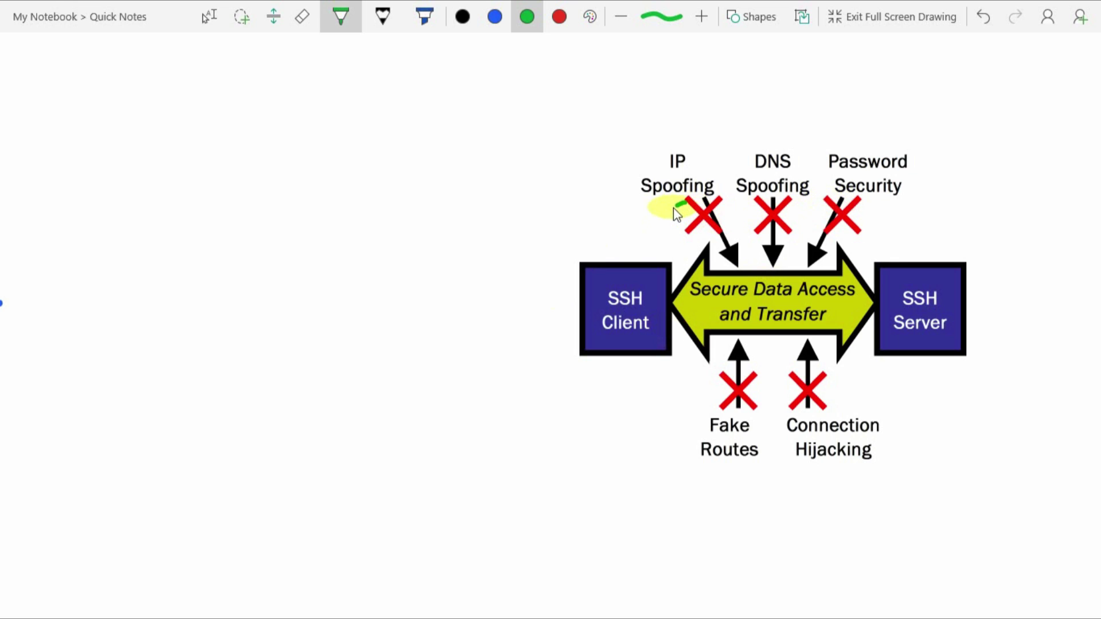
Loop IP Spoofing, DNS Spoofing, Password Security, Fake Routes and Connection Hijacking in green, then write 'SSH'.
{"action": "mouse_move", "coordinate": [674, 207]}
{"action": "left_mouse_down"}
{"action": "mouse_move", "coordinate": [706, 143]}
{"action": "mouse_move", "coordinate": [676, 215]}
{"action": "left_mouse_up"}
{"action": "mouse_move", "coordinate": [802, 209]}
{"action": "left_mouse_down"}
{"action": "mouse_move", "coordinate": [773, 207]}
{"action": "mouse_move", "coordinate": [726, 160]}
{"action": "mouse_move", "coordinate": [824, 197]}
{"action": "mouse_move", "coordinate": [791, 209]}
{"action": "mouse_move", "coordinate": [807, 172]}
{"action": "mouse_move", "coordinate": [929, 191]}
{"action": "mouse_move", "coordinate": [851, 217]}
{"action": "left_mouse_up"}
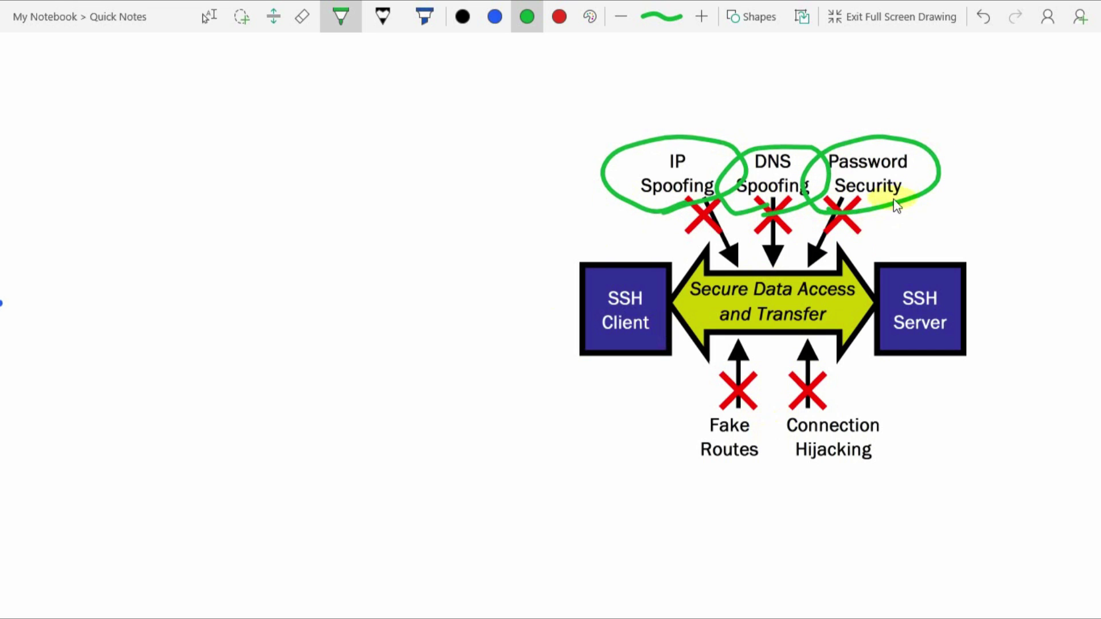
{"action": "left_click_drag", "start_coordinate": [882, 218], "coordinate": [855, 243]}
{"action": "mouse_move", "coordinate": [765, 486]}
{"action": "left_mouse_down"}
{"action": "mouse_move", "coordinate": [721, 485]}
{"action": "mouse_move", "coordinate": [750, 480]}
{"action": "left_mouse_up"}
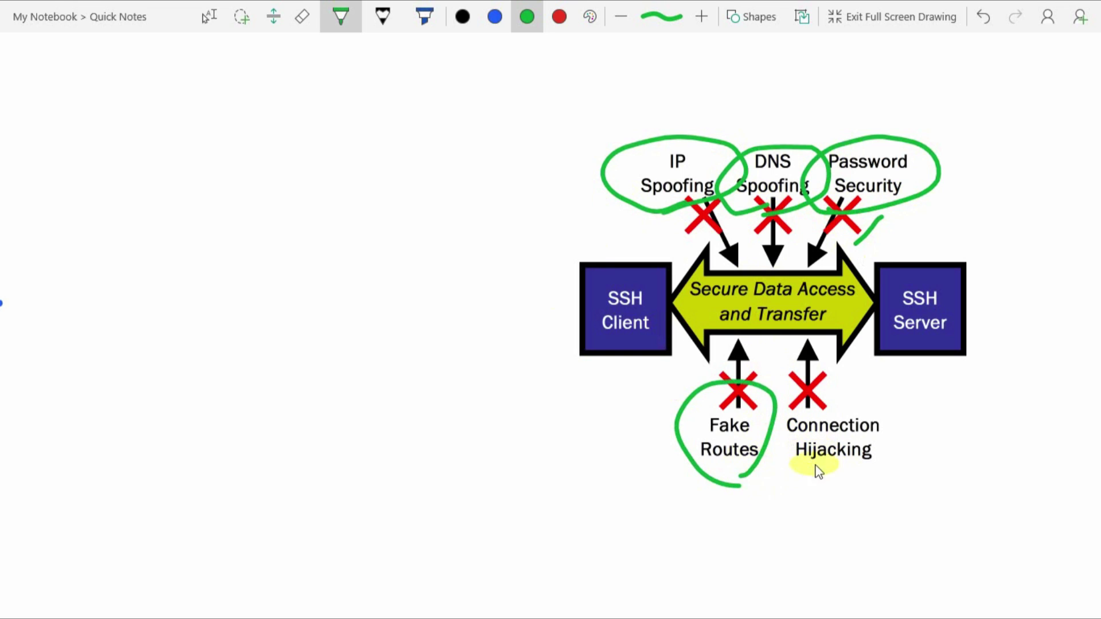
{"action": "mouse_move", "coordinate": [818, 471]}
{"action": "left_mouse_down"}
{"action": "mouse_move", "coordinate": [861, 393]}
{"action": "mouse_move", "coordinate": [824, 477]}
{"action": "left_mouse_up"}
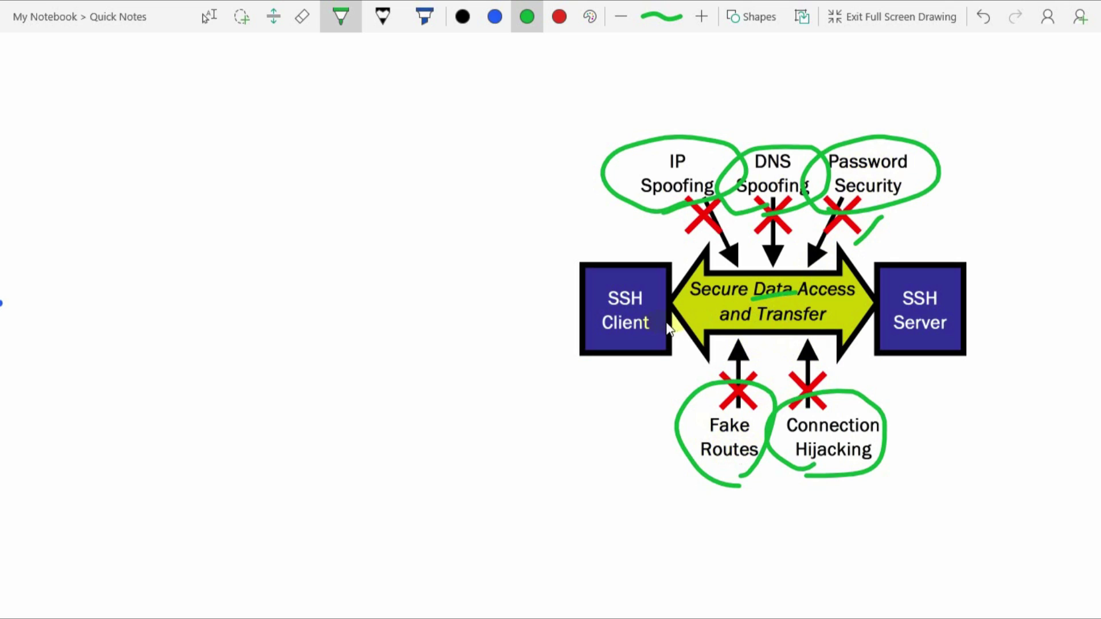
{"action": "left_click", "coordinate": [762, 347]}
{"action": "left_click_drag", "start_coordinate": [764, 353], "coordinate": [801, 346]}
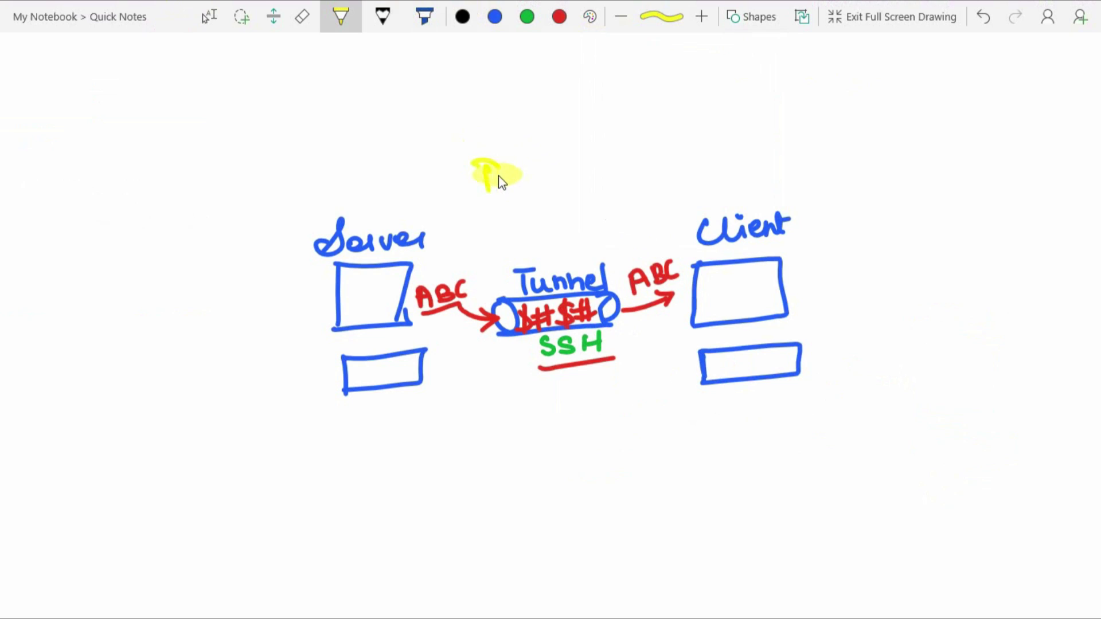
Write a yellow 'Process' heading, then highlight SSH and the ABC arrows in the tunnel sketch.
{"action": "mouse_move", "coordinate": [476, 188]}
{"action": "left_mouse_down"}
{"action": "mouse_move", "coordinate": [502, 172]}
{"action": "mouse_move", "coordinate": [544, 176]}
{"action": "left_mouse_up"}
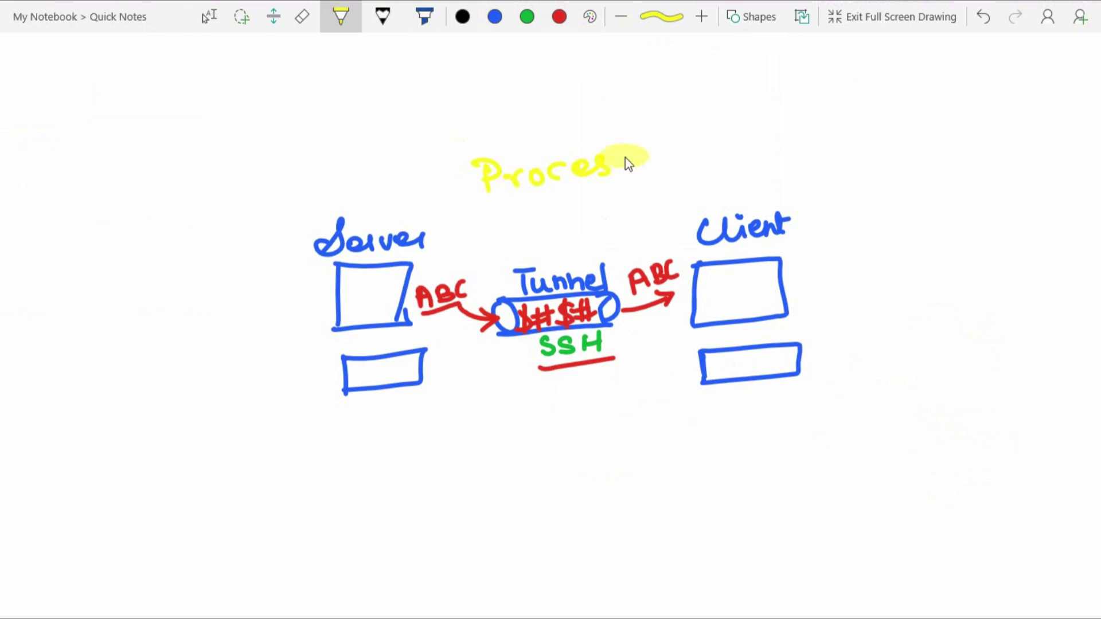
{"action": "left_click_drag", "start_coordinate": [626, 158], "coordinate": [621, 175]}
{"action": "left_click_drag", "start_coordinate": [540, 354], "coordinate": [600, 350]}
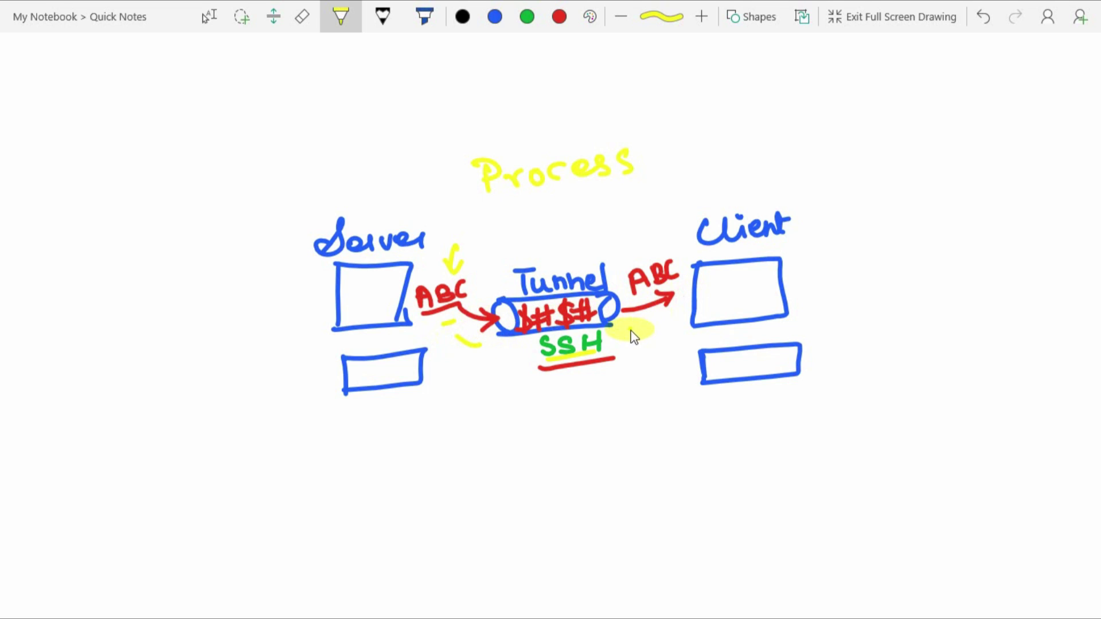
{"action": "left_click_drag", "start_coordinate": [631, 331], "coordinate": [655, 321]}
{"action": "left_click_drag", "start_coordinate": [506, 420], "coordinate": [602, 398]}
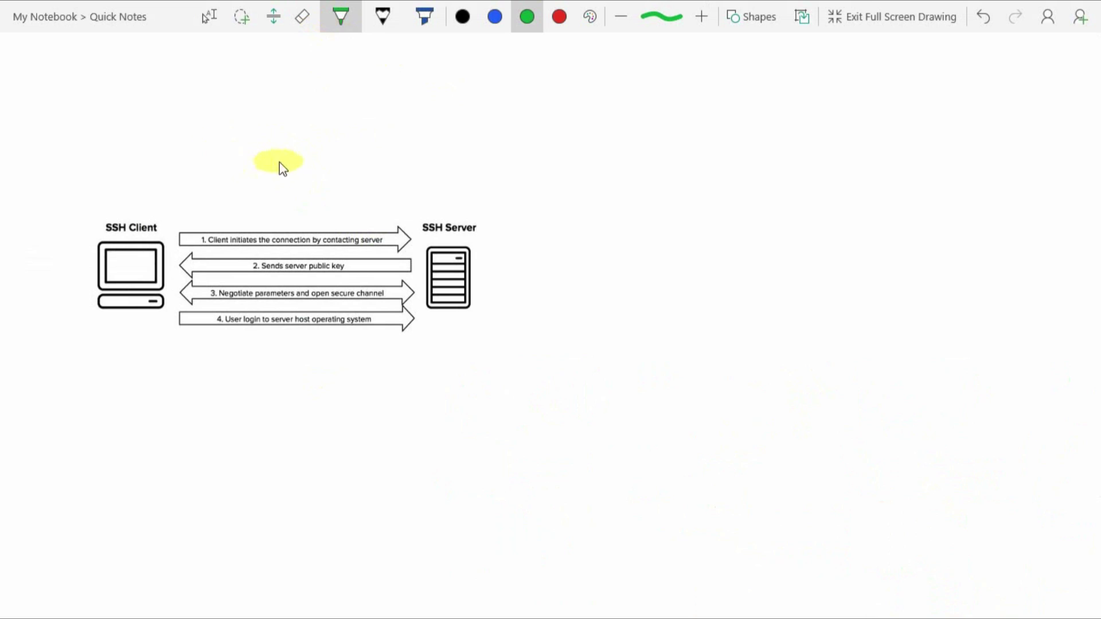
Write a green 'SSH' heading, circle 'Client initiates' and underline 'SSH Client'.
{"action": "mouse_move", "coordinate": [281, 166]}
{"action": "left_mouse_down"}
{"action": "mouse_move", "coordinate": [261, 190]}
{"action": "mouse_move", "coordinate": [315, 185]}
{"action": "left_mouse_up"}
{"action": "mouse_move", "coordinate": [331, 169]}
{"action": "left_mouse_down"}
{"action": "mouse_move", "coordinate": [334, 186]}
{"action": "mouse_move", "coordinate": [332, 175]}
{"action": "left_mouse_up"}
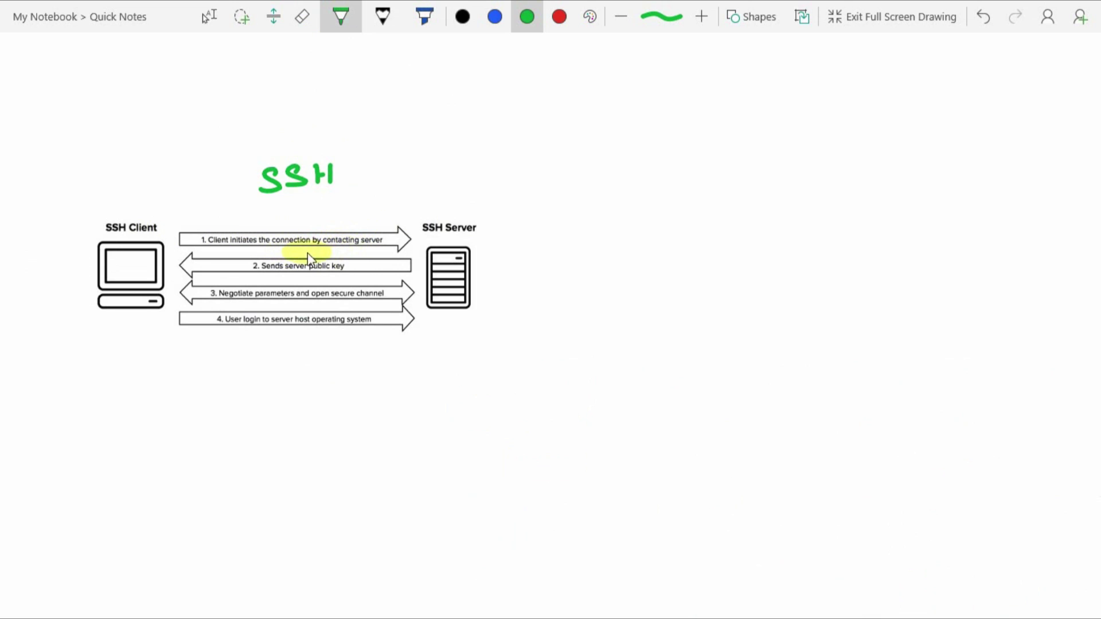
{"action": "mouse_move", "coordinate": [310, 251]}
{"action": "left_mouse_down"}
{"action": "mouse_move", "coordinate": [244, 234]}
{"action": "mouse_move", "coordinate": [320, 247]}
{"action": "left_mouse_up"}
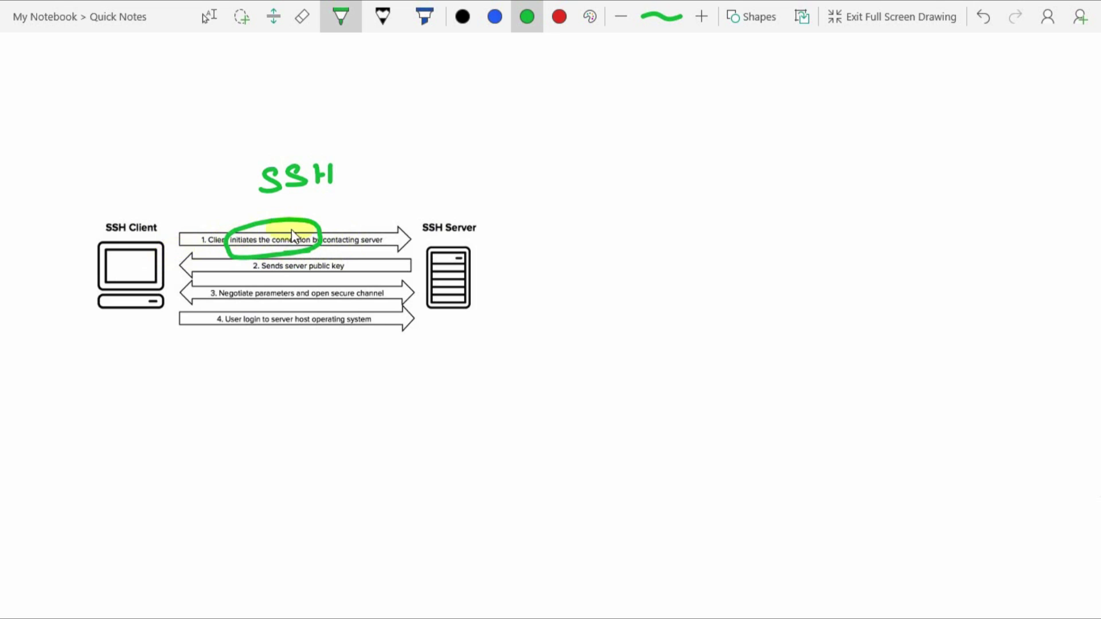
{"action": "left_click_drag", "start_coordinate": [128, 235], "coordinate": [157, 229]}
Draw green boxes beside SSH Server and above SSH Client.
{"action": "mouse_move", "coordinate": [515, 263]}
{"action": "left_mouse_down"}
{"action": "mouse_move", "coordinate": [522, 280]}
{"action": "mouse_move", "coordinate": [516, 249]}
{"action": "mouse_move", "coordinate": [541, 255]}
{"action": "mouse_move", "coordinate": [607, 236]}
{"action": "mouse_move", "coordinate": [541, 251]}
{"action": "mouse_move", "coordinate": [582, 250]}
{"action": "left_mouse_up"}
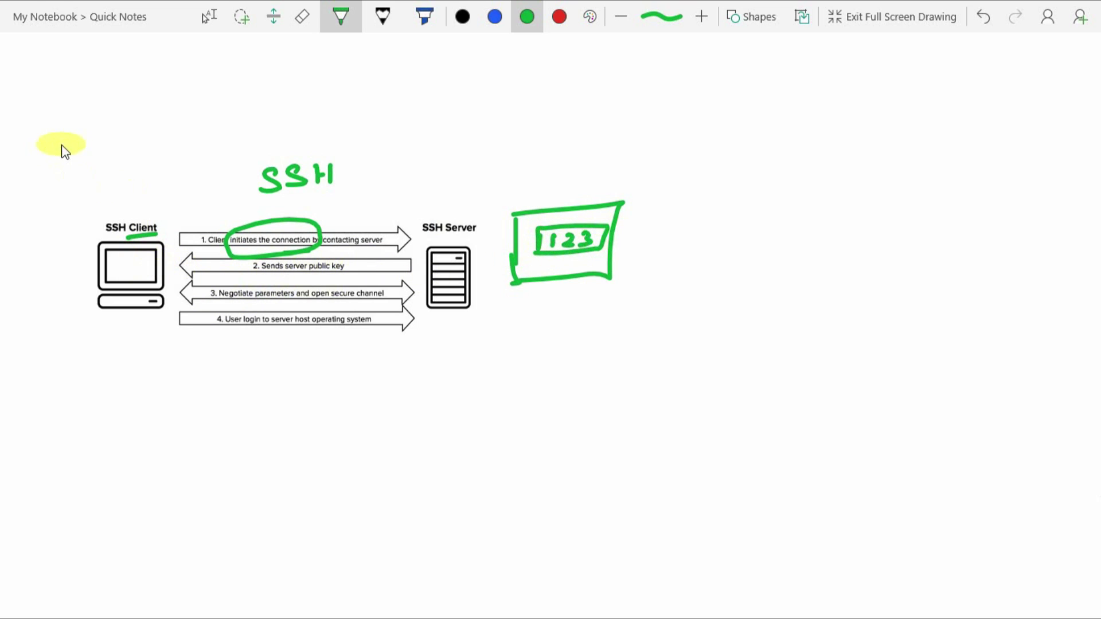
{"action": "mouse_move", "coordinate": [61, 149]}
{"action": "left_mouse_down"}
{"action": "mouse_move", "coordinate": [64, 210]}
{"action": "mouse_move", "coordinate": [165, 185]}
{"action": "mouse_move", "coordinate": [66, 216]}
{"action": "left_mouse_up"}
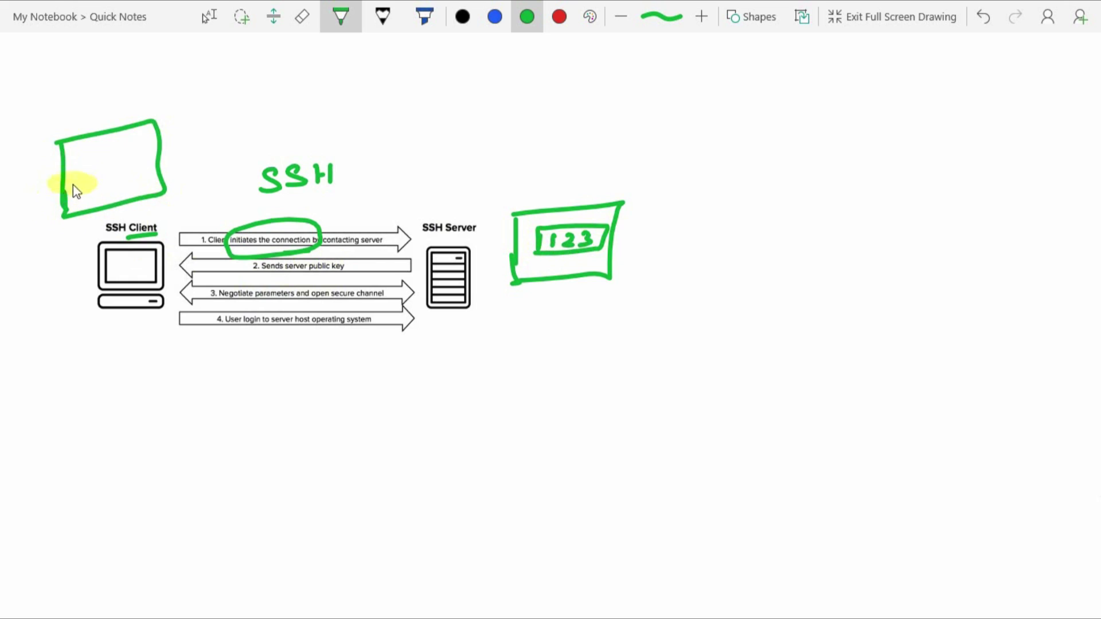
{"action": "mouse_move", "coordinate": [74, 170]}
{"action": "left_mouse_down"}
{"action": "mouse_move", "coordinate": [141, 150]}
{"action": "mouse_move", "coordinate": [111, 184]}
{"action": "mouse_move", "coordinate": [78, 173]}
{"action": "mouse_move", "coordinate": [98, 188]}
{"action": "mouse_move", "coordinate": [118, 179]}
{"action": "left_mouse_up"}
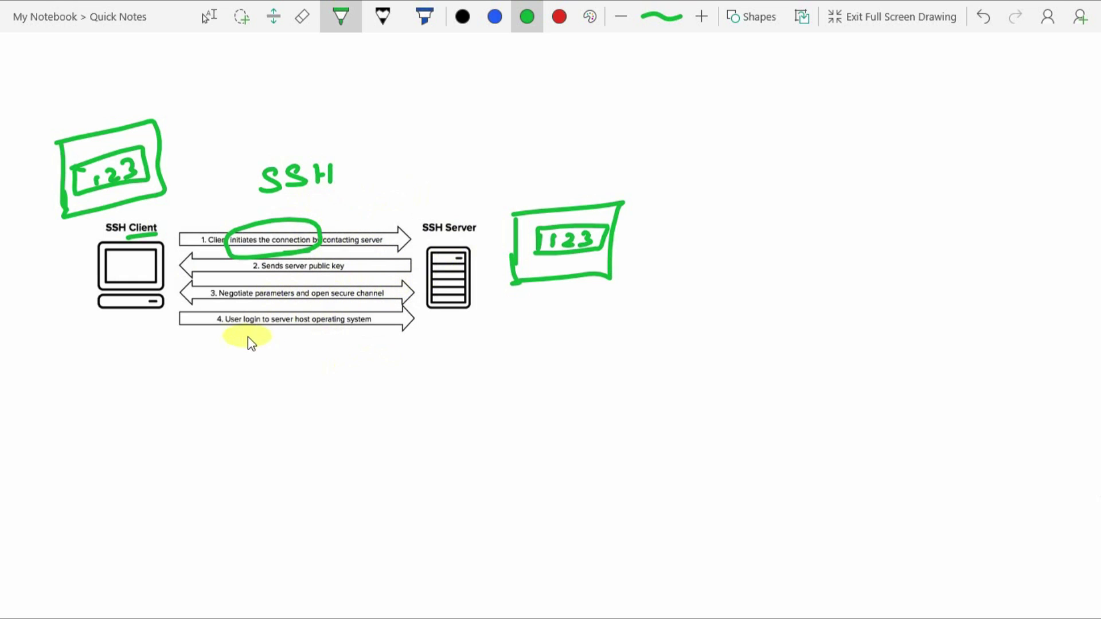
Draw an arrow beneath the fourth step and write 'login' below it.
{"action": "left_click_drag", "start_coordinate": [151, 355], "coordinate": [365, 335]}
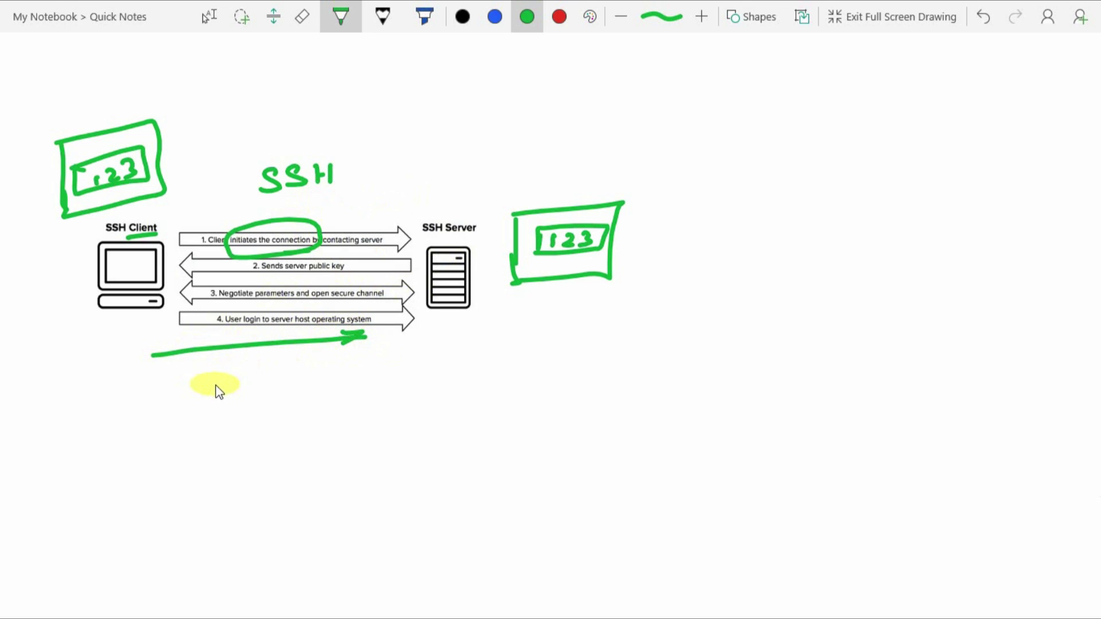
{"action": "mouse_move", "coordinate": [215, 385]}
{"action": "left_mouse_down"}
{"action": "mouse_move", "coordinate": [225, 393]}
{"action": "mouse_move", "coordinate": [201, 388]}
{"action": "mouse_move", "coordinate": [251, 388]}
{"action": "mouse_move", "coordinate": [275, 356]}
{"action": "mouse_move", "coordinate": [279, 378]}
{"action": "left_mouse_up"}
{"action": "left_click_drag", "start_coordinate": [285, 375], "coordinate": [303, 361]}
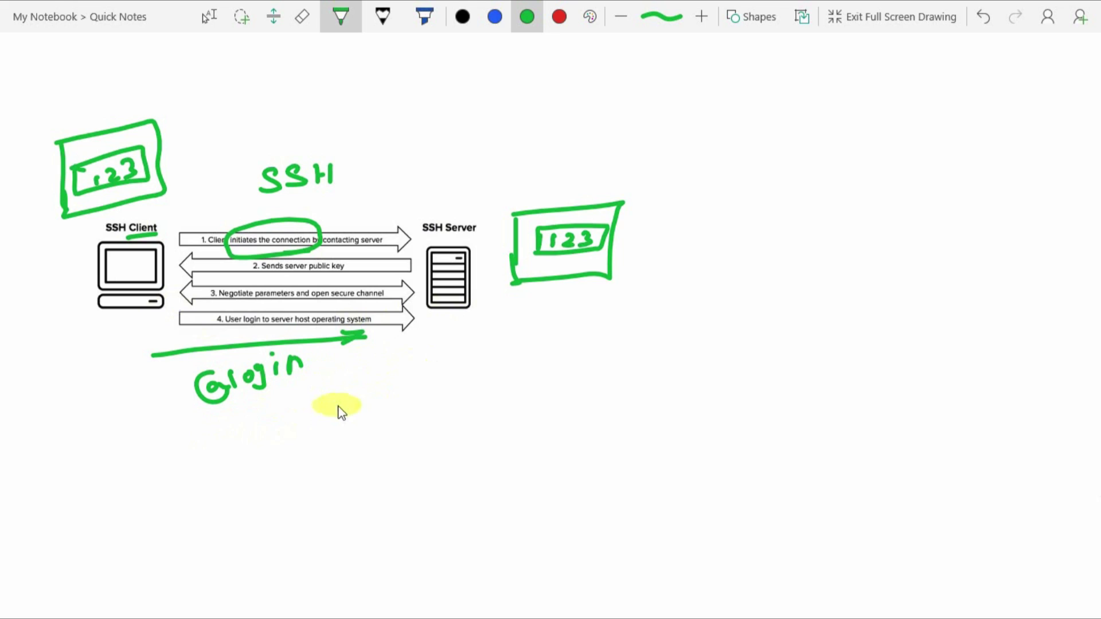
{"action": "mouse_move", "coordinate": [342, 394]}
{"action": "left_mouse_down"}
{"action": "mouse_move", "coordinate": [325, 422]}
{"action": "mouse_move", "coordinate": [362, 405]}
{"action": "left_mouse_up"}
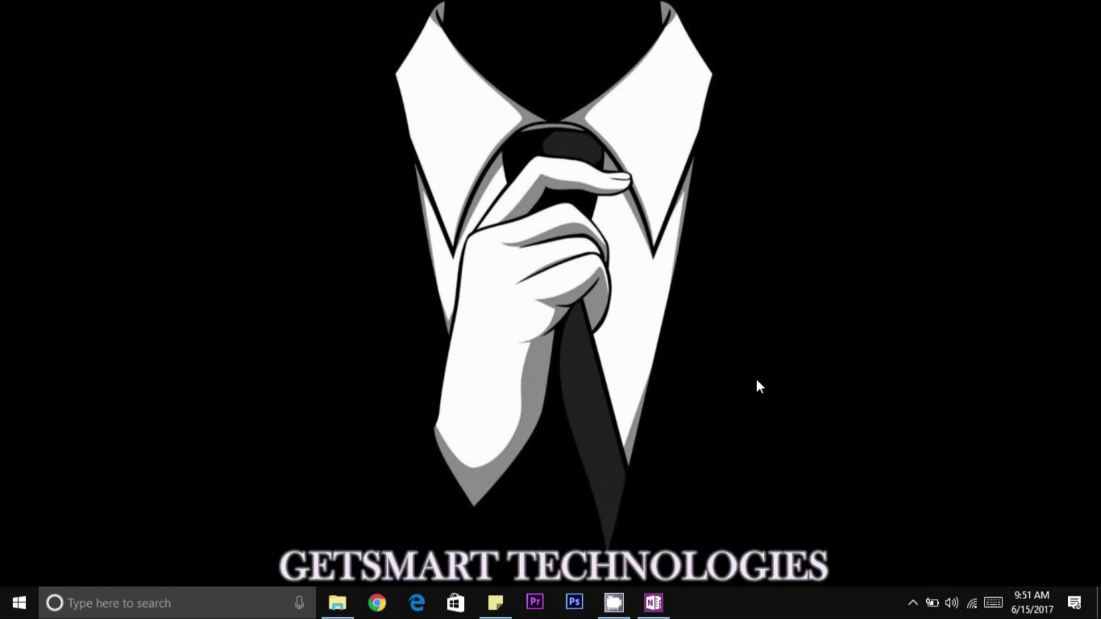